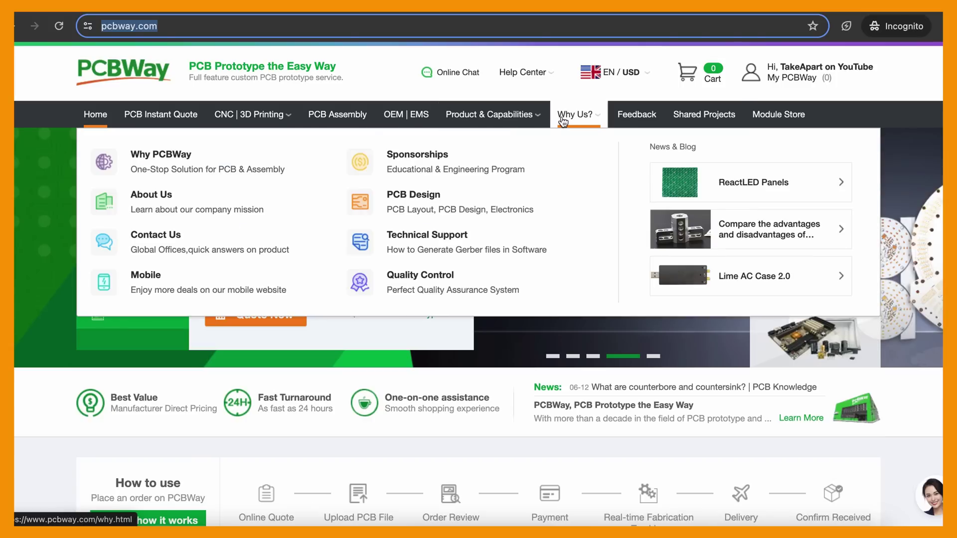
scroll(929, 276, down, 3)
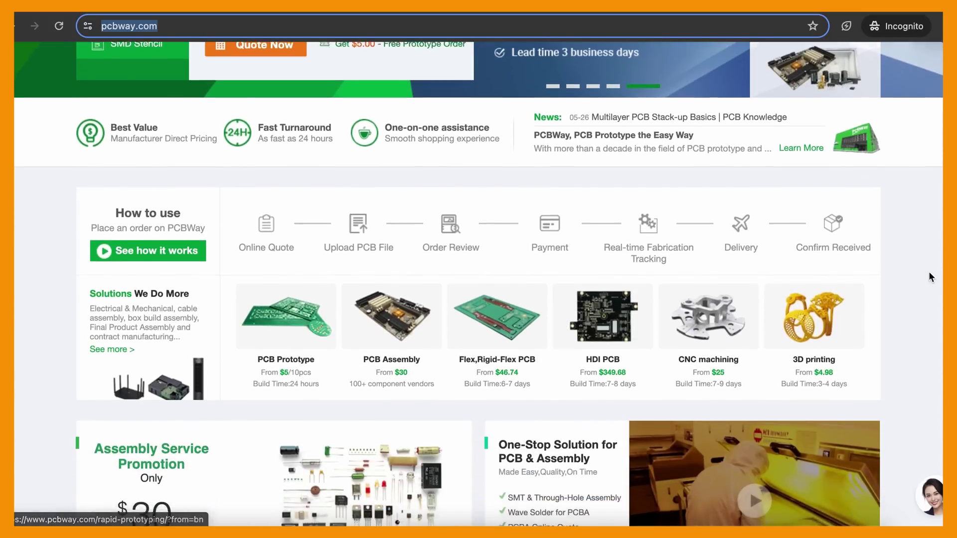
scroll(929, 276, down, 1)
scroll(929, 277, down, 1)
scroll(929, 277, down, 2)
scroll(930, 277, down, 1)
scroll(929, 277, down, 1)
scroll(929, 272, down, 3)
scroll(929, 272, down, 1)
scroll(929, 273, down, 1)
scroll(930, 273, down, 1)
scroll(928, 271, down, 4)
scroll(929, 271, down, 1)
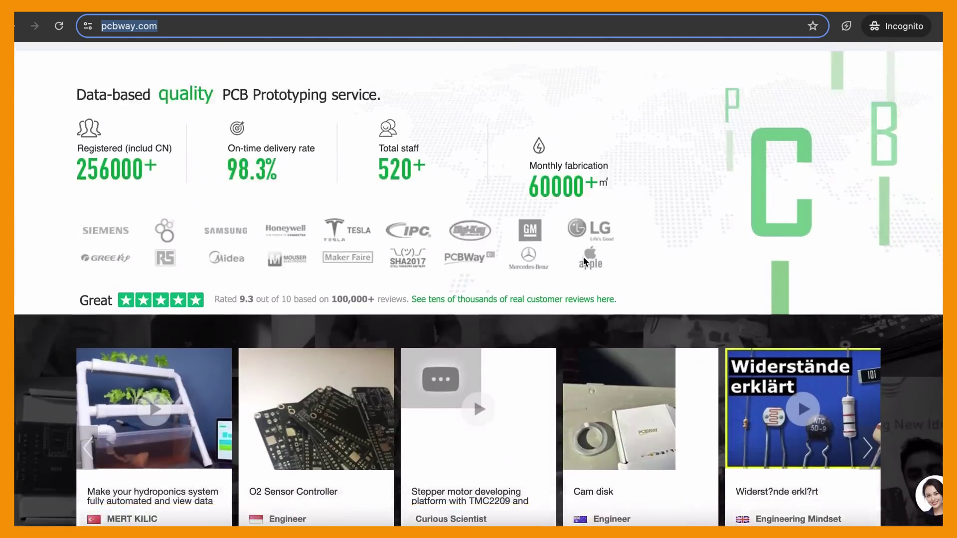
scroll(583, 256, down, 2)
scroll(584, 264, down, 2)
scroll(808, 294, up, 10)
scroll(812, 353, up, 8)
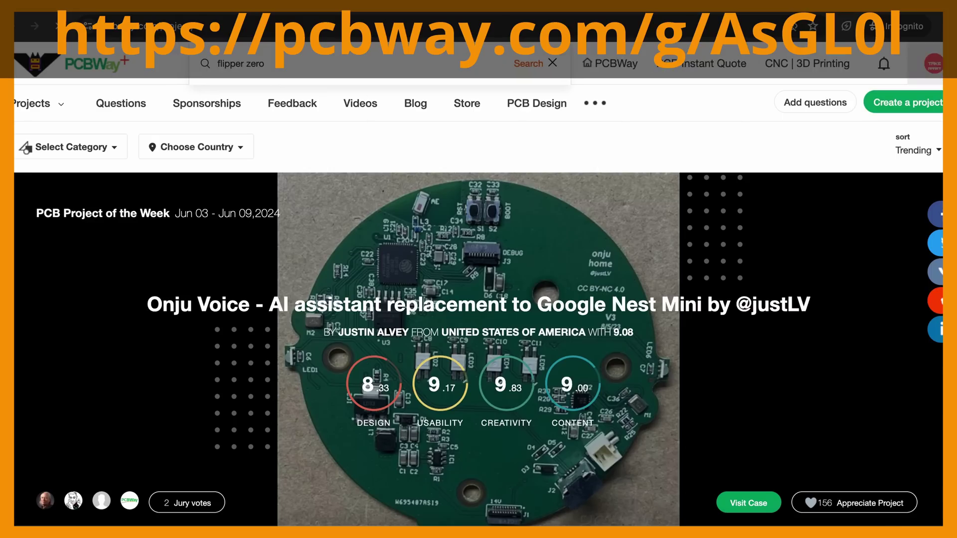
key(Return)
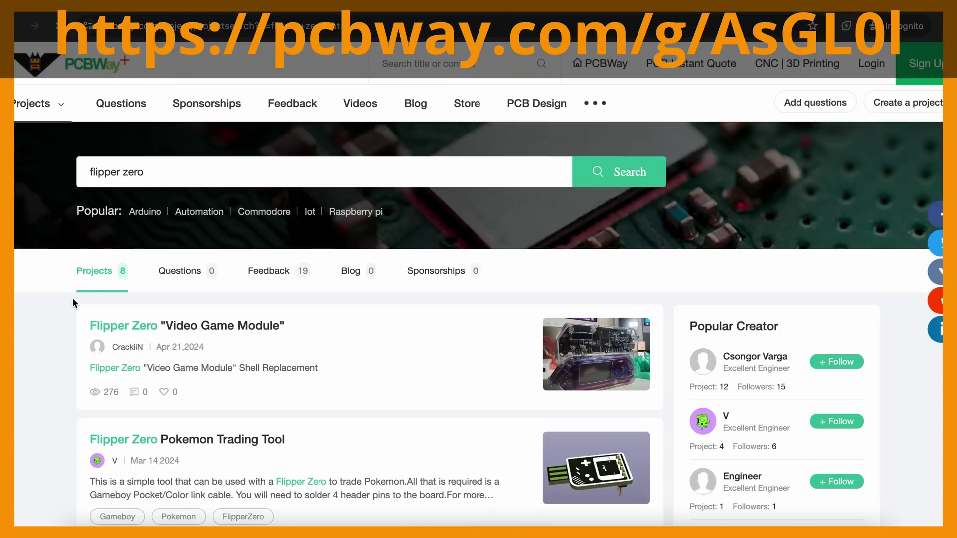
scroll(252, 237, down, 2)
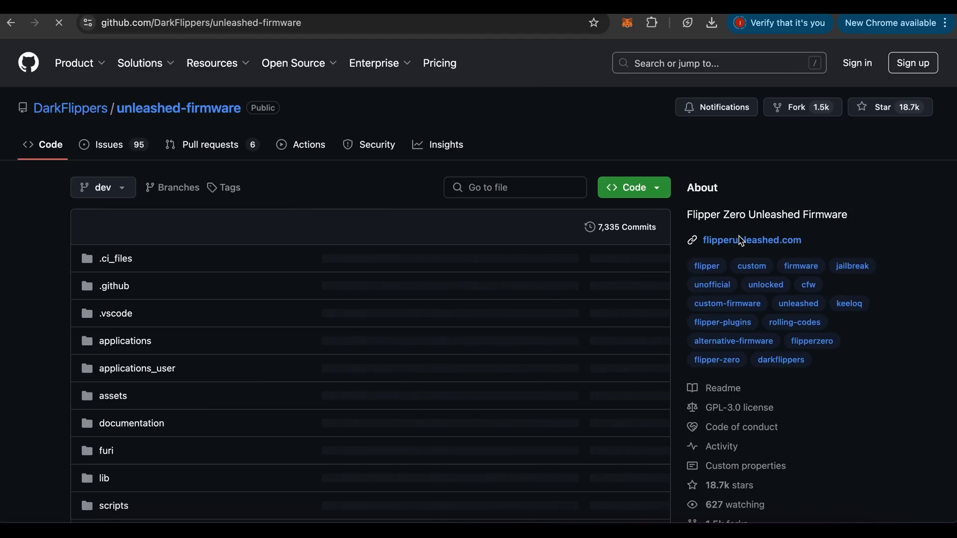
scroll(739, 240, down, 1)
scroll(739, 239, down, 2)
scroll(738, 240, down, 1)
scroll(739, 239, down, 2)
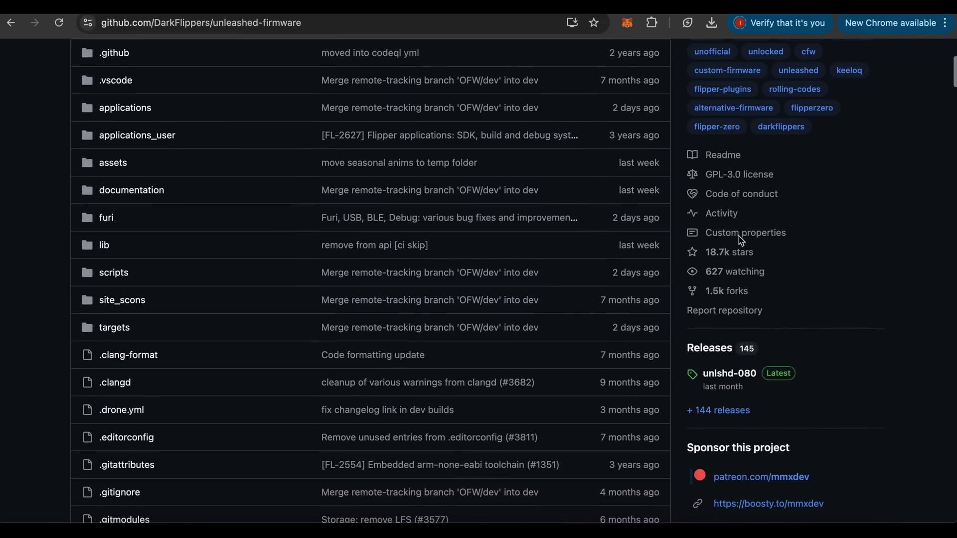
scroll(739, 239, down, 2)
scroll(739, 240, down, 2)
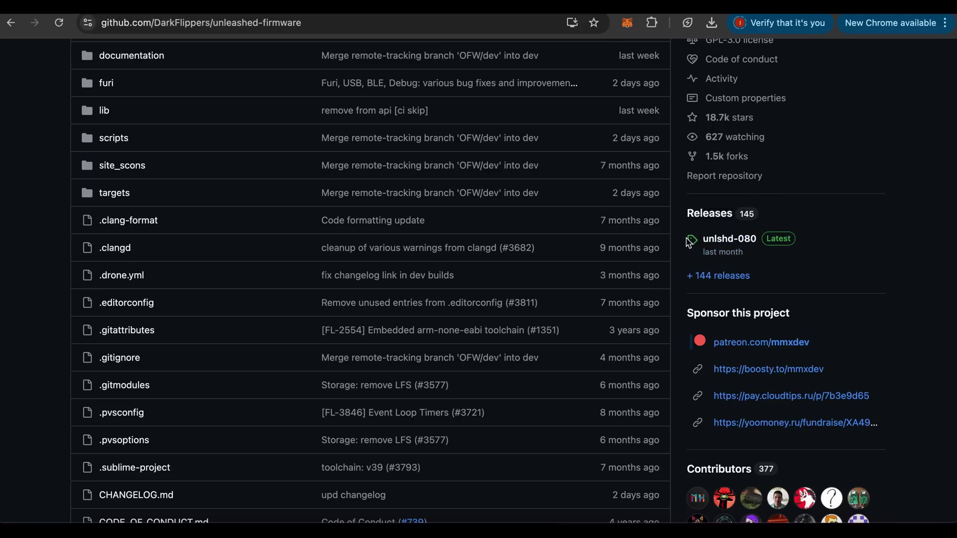
Open the unlshd-080 release page and highlight its Main changes and Web Updater install options.
click(731, 248)
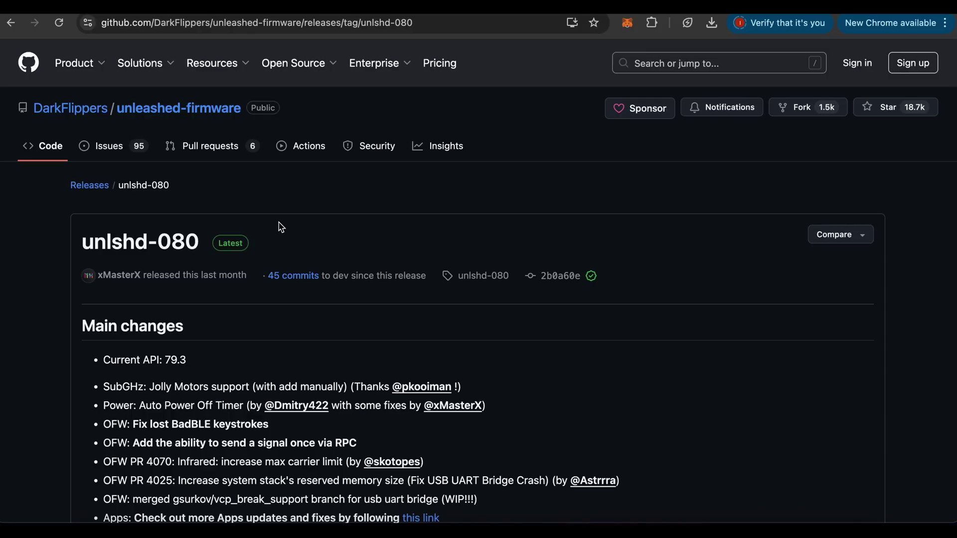
scroll(279, 226, down, 2)
scroll(278, 226, down, 1)
scroll(278, 227, down, 2)
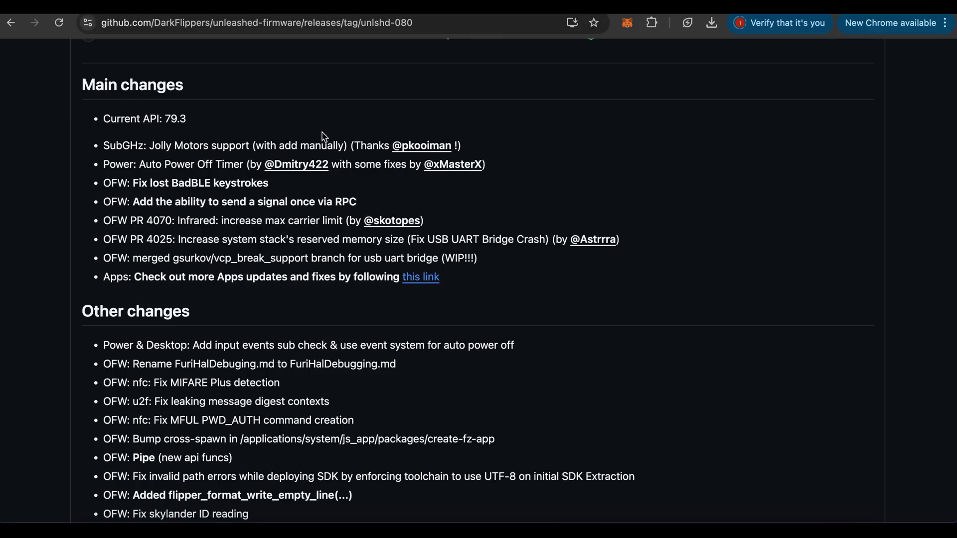
drag(87, 119, 385, 293)
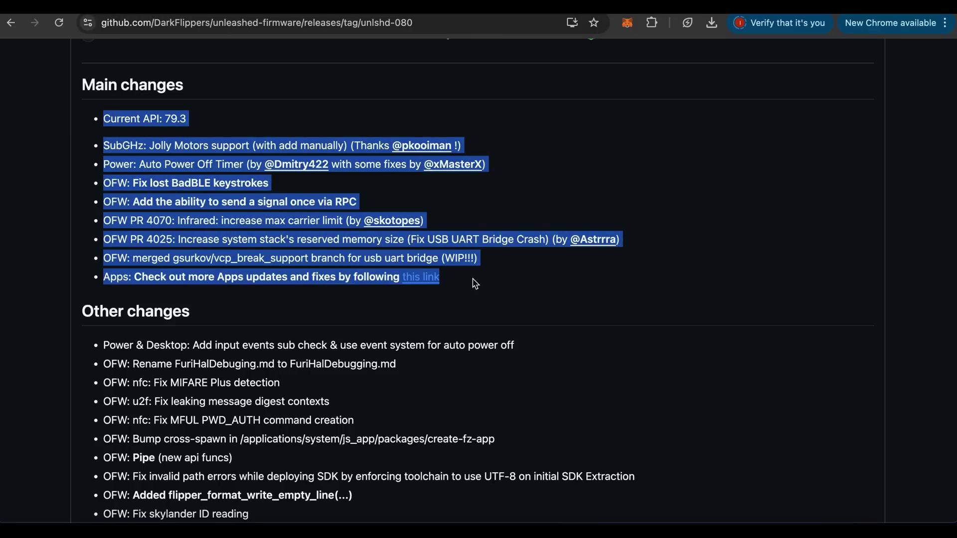
scroll(477, 283, down, 1)
scroll(477, 282, down, 1)
scroll(477, 282, down, 1)
scroll(477, 282, down, 1)
scroll(477, 283, down, 2)
scroll(477, 283, down, 1)
scroll(477, 283, down, 1)
scroll(477, 283, down, 2)
scroll(477, 283, down, 1)
scroll(478, 283, down, 1)
scroll(477, 282, down, 5)
scroll(310, 299, down, 2)
scroll(311, 299, down, 2)
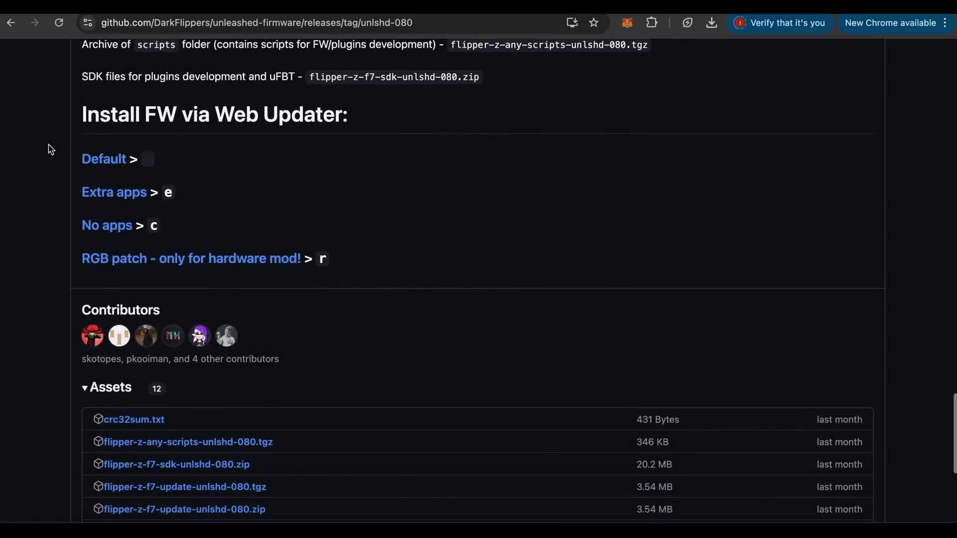
drag(84, 107, 353, 274)
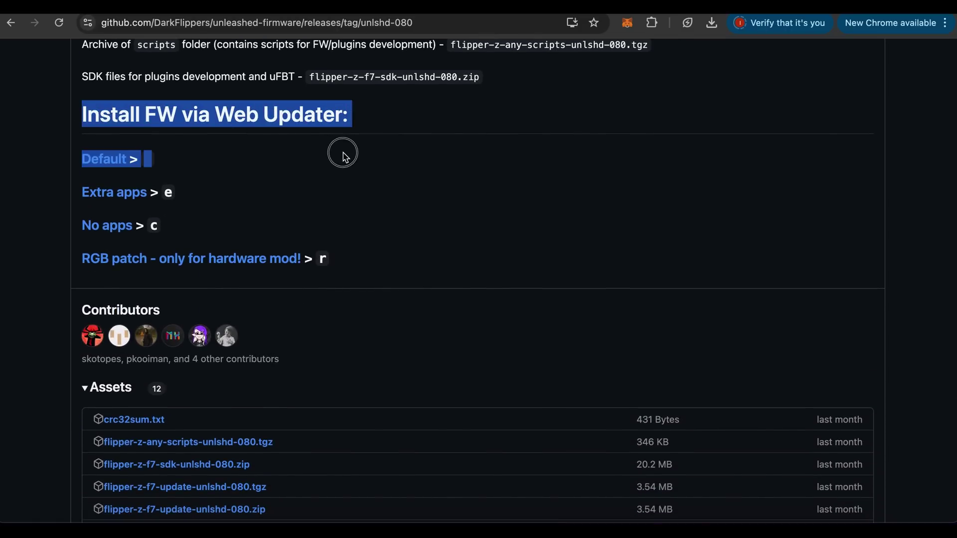
Load the extra-apps unlshd-080r web updater and connect the paired Flipper, currently on unlshd-079r.
click(51, 260)
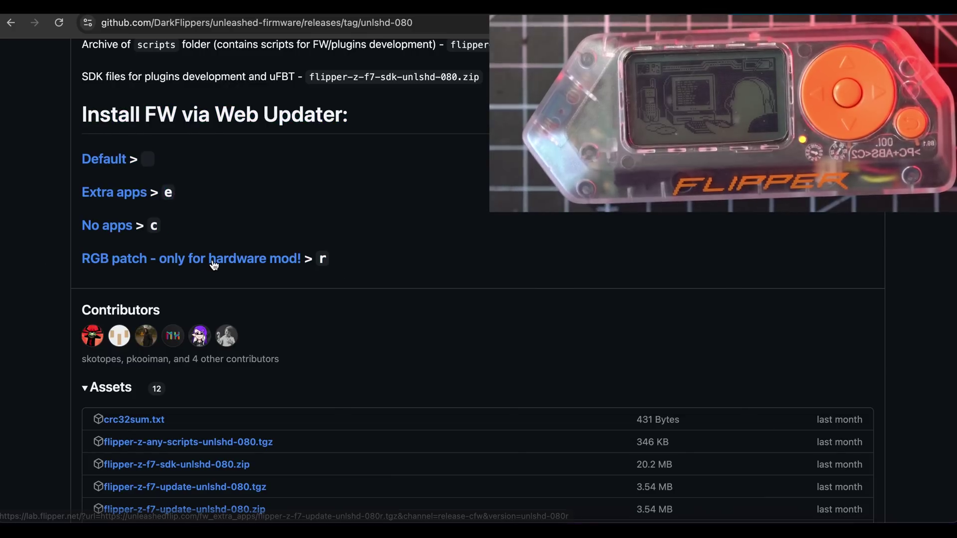
click(214, 263)
click(552, 303)
click(165, 91)
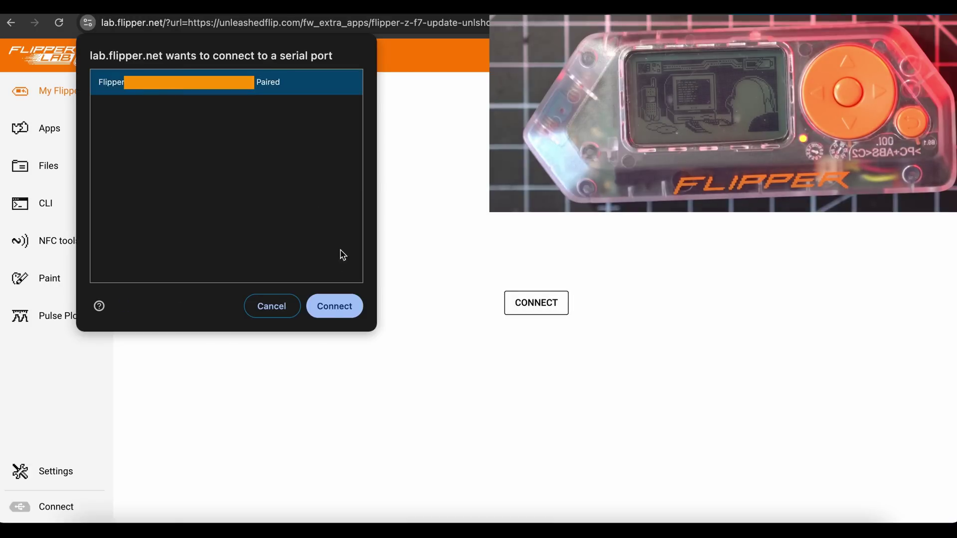
click(333, 309)
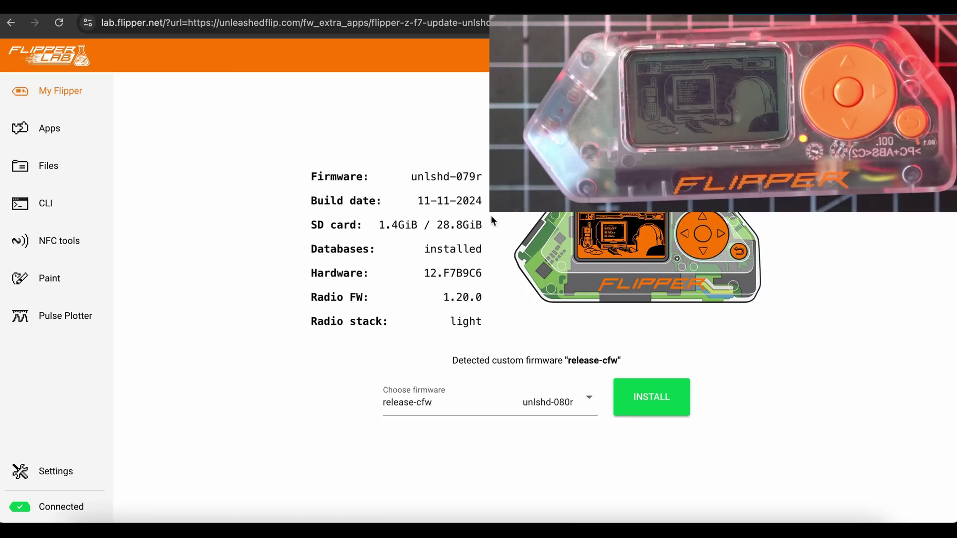
drag(485, 178, 404, 177)
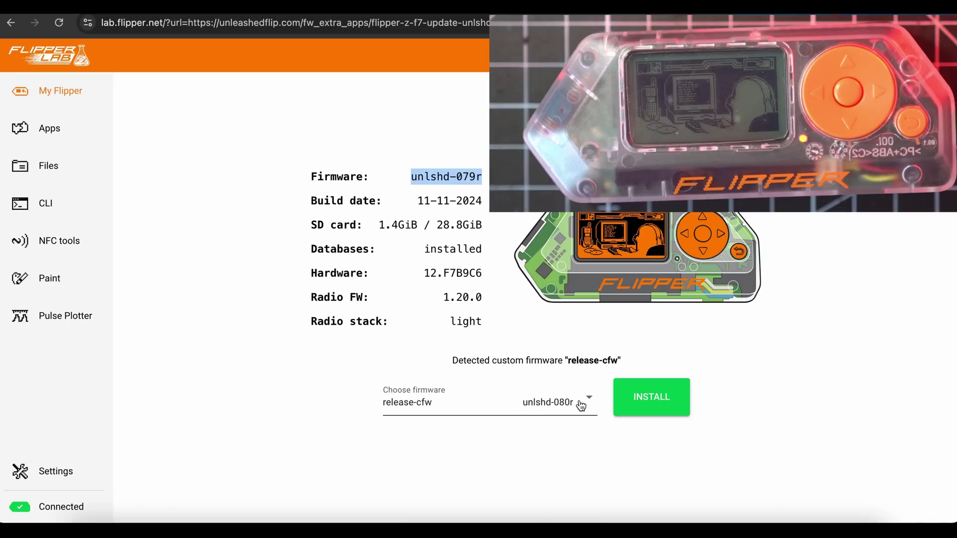
Install release-cfw unlshd-080r and wait until the Flipper reports firmware unlshd-080r.
click(650, 399)
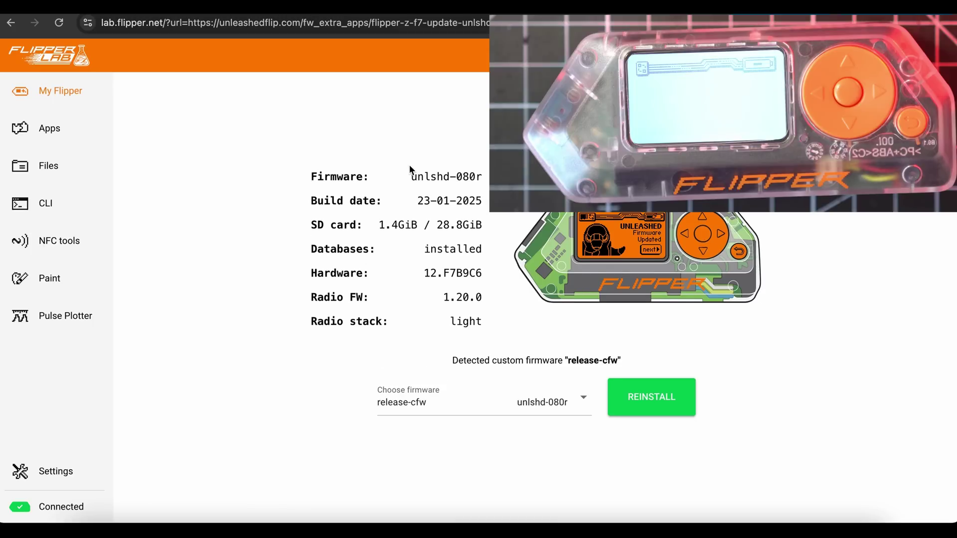
drag(411, 176, 482, 177)
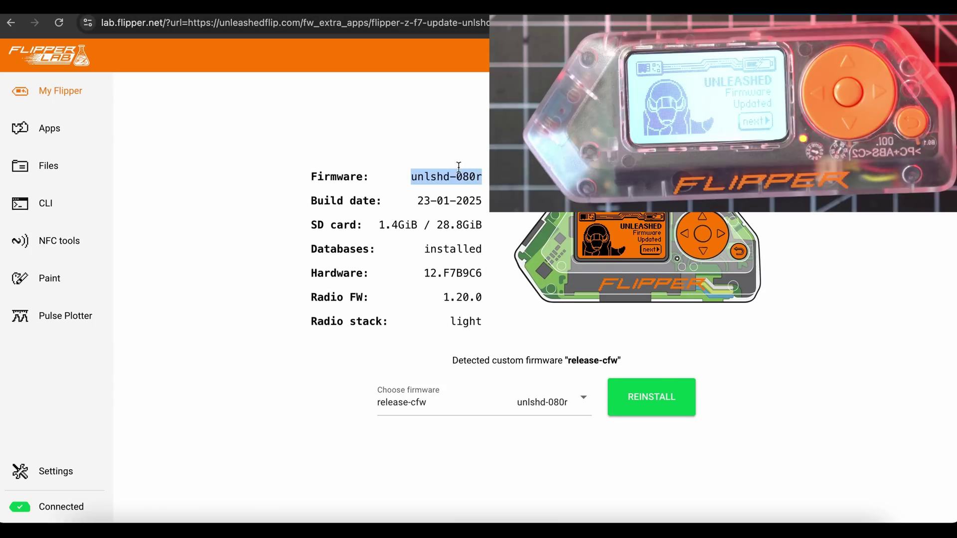
click(520, 128)
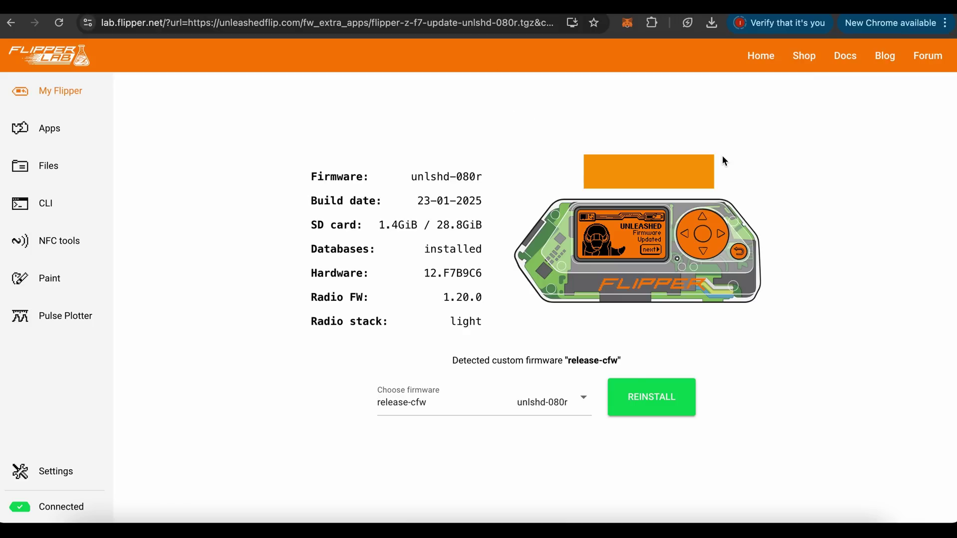